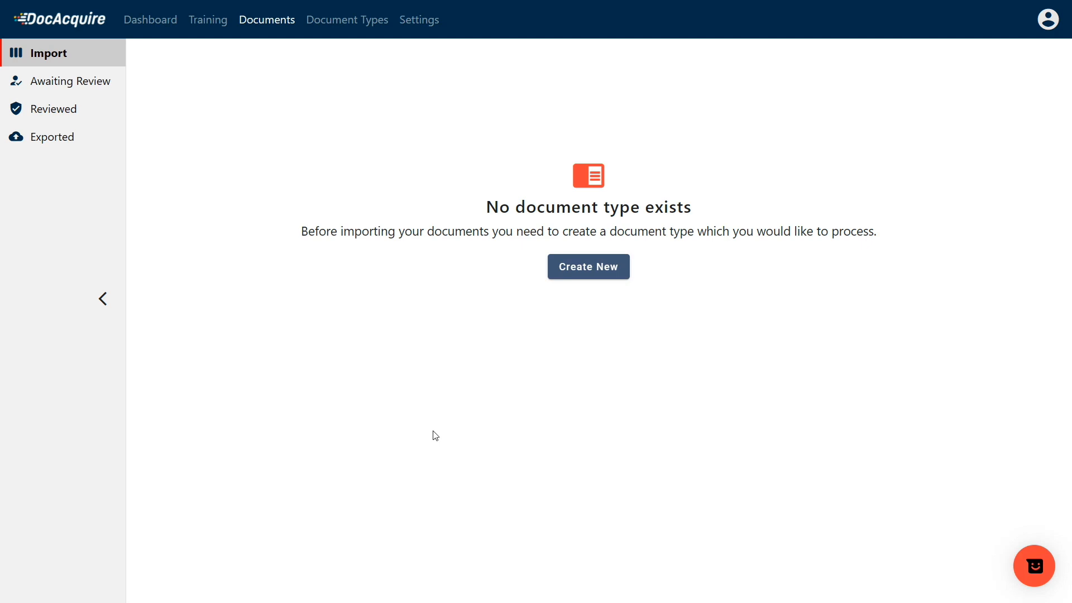
Step: Create a new document type from the Other template and name it "فاتورة مخصصة"
click(344, 28)
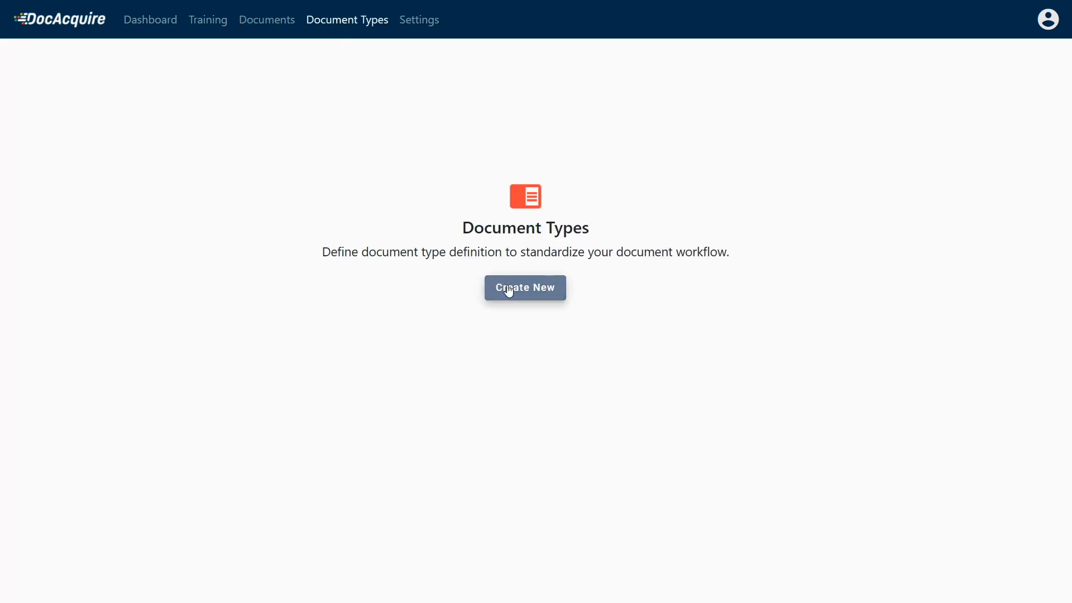
click(508, 288)
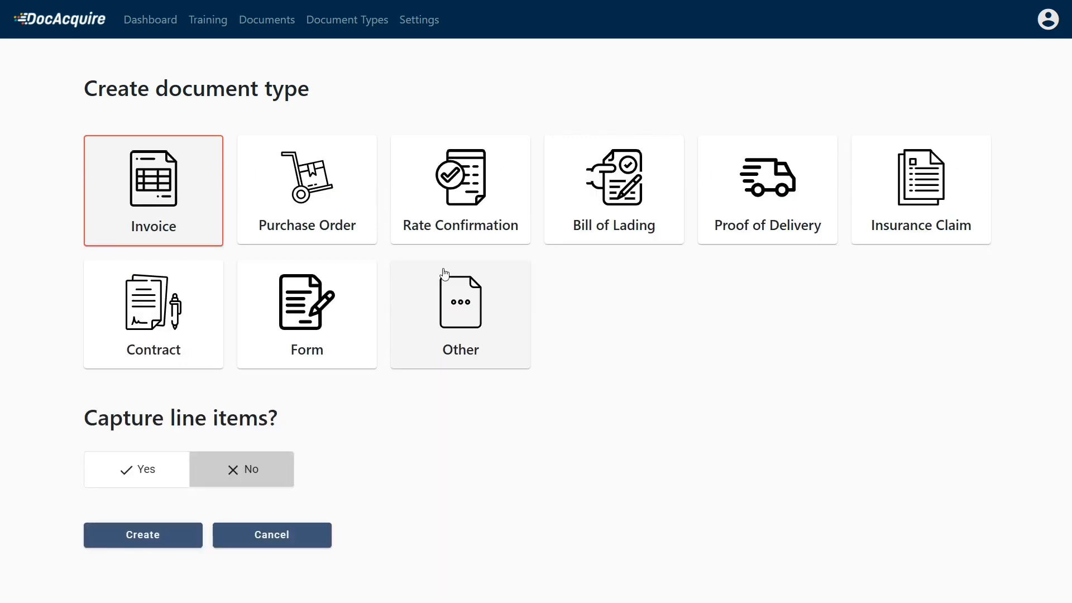
click(497, 330)
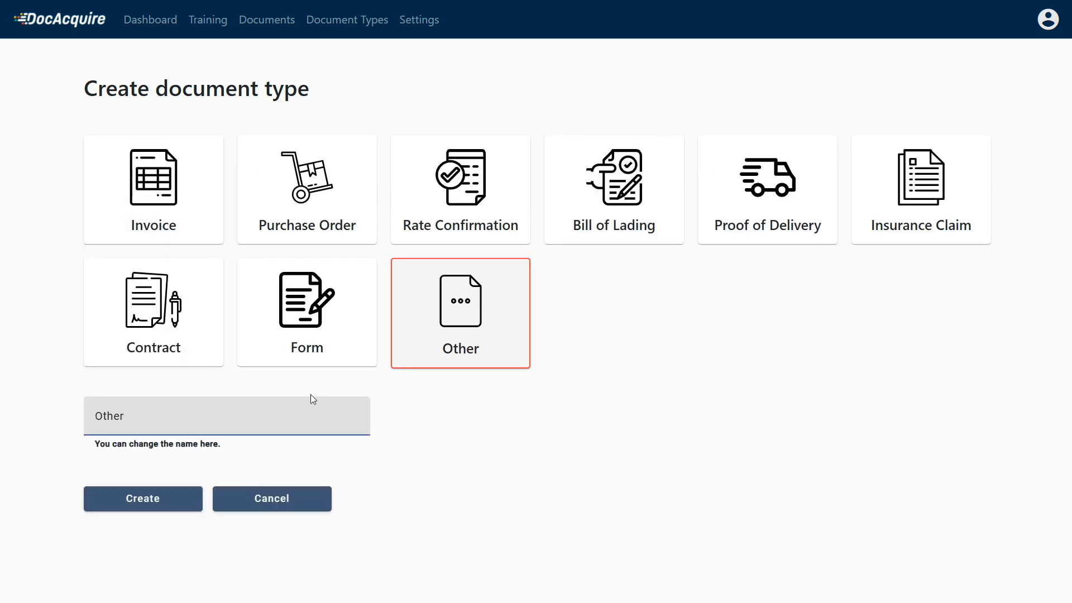
key(ctrl+a)
key(BackSpace)
text(فاتورة مخصصة)
click(177, 496)
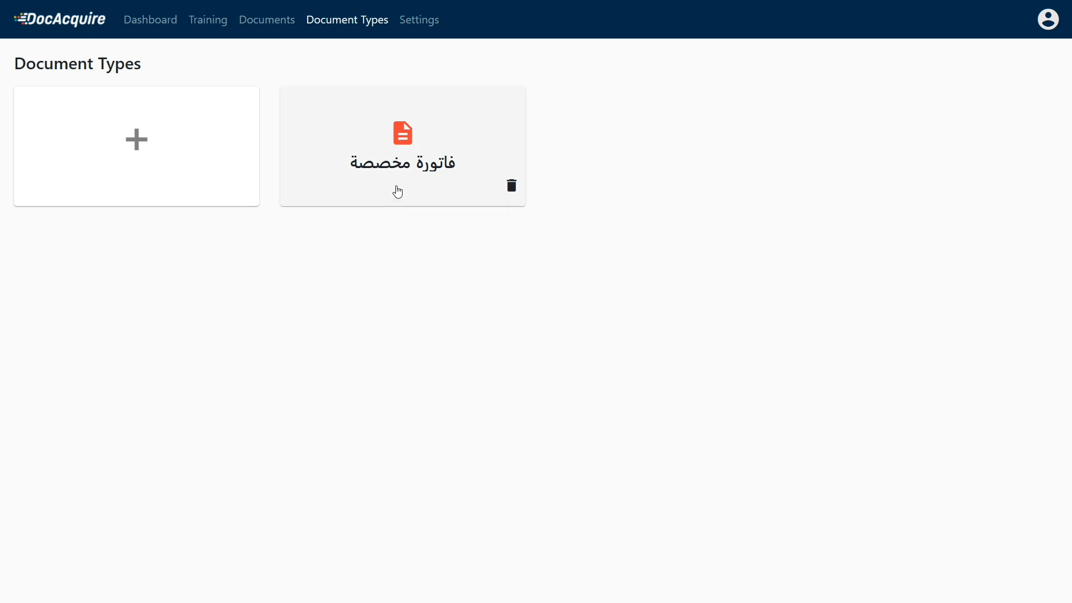
Step: Open the "فاتورة مخصصة" document type's field definitions and rename the first field "رقم الفاتوره"
click(405, 169)
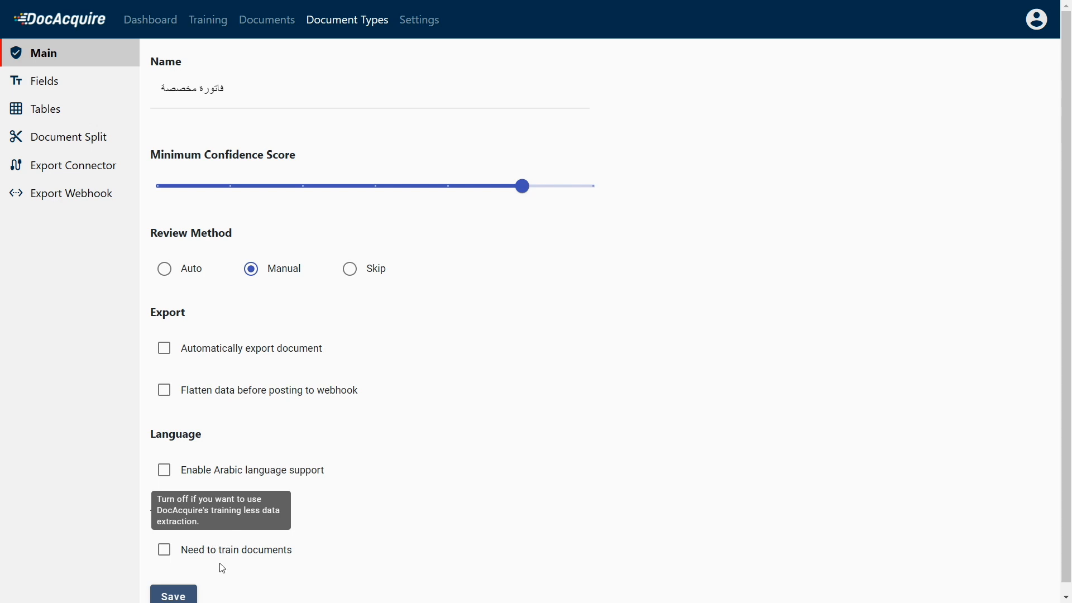
click(85, 84)
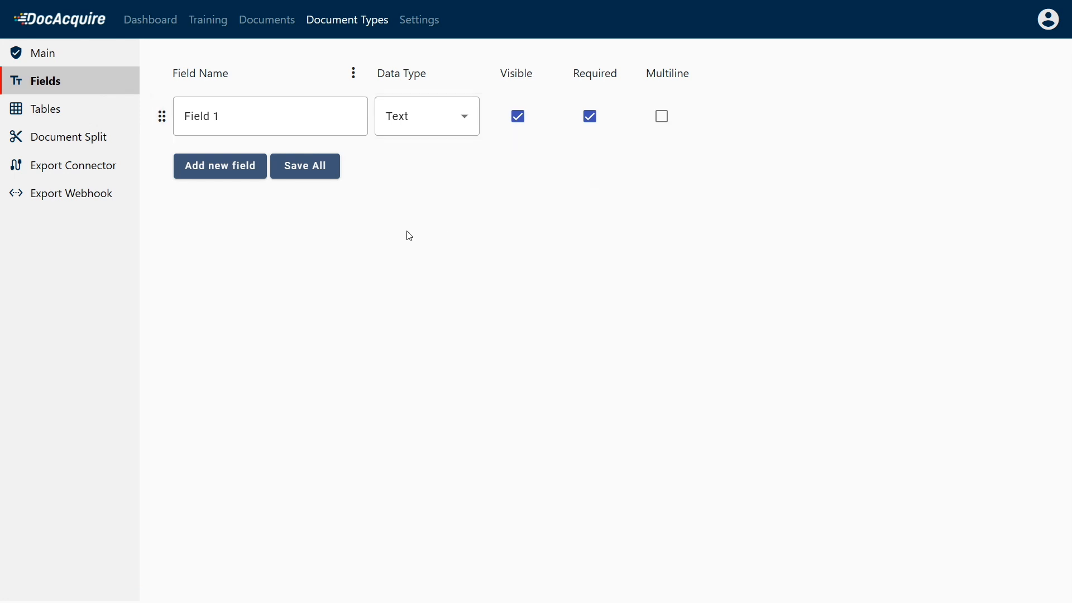
click(248, 119)
drag(248, 119, 158, 117)
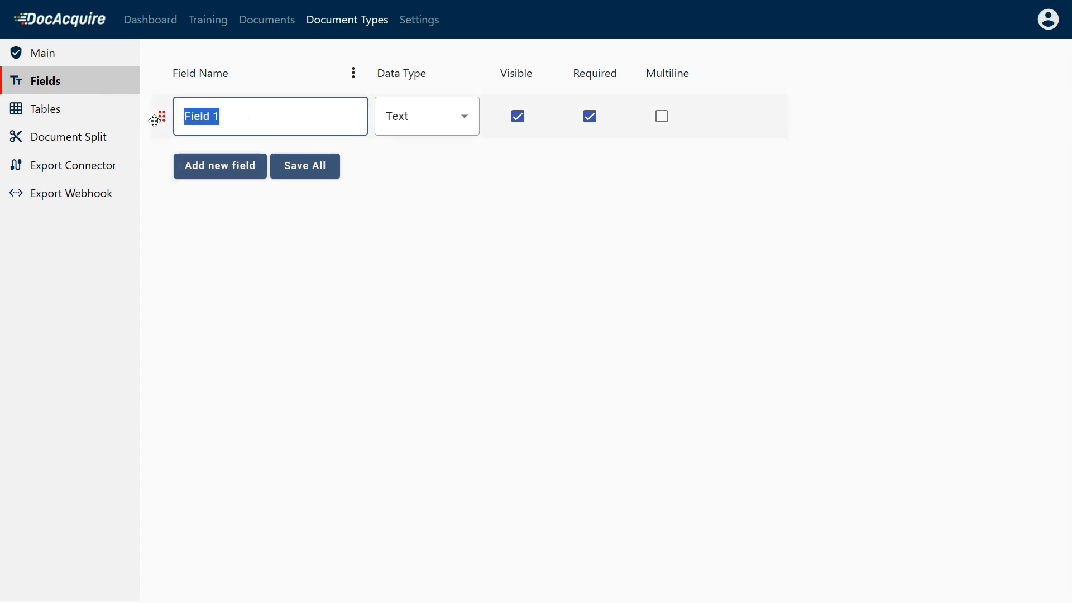
key(BackSpace)
text(رقم الفاتوره)
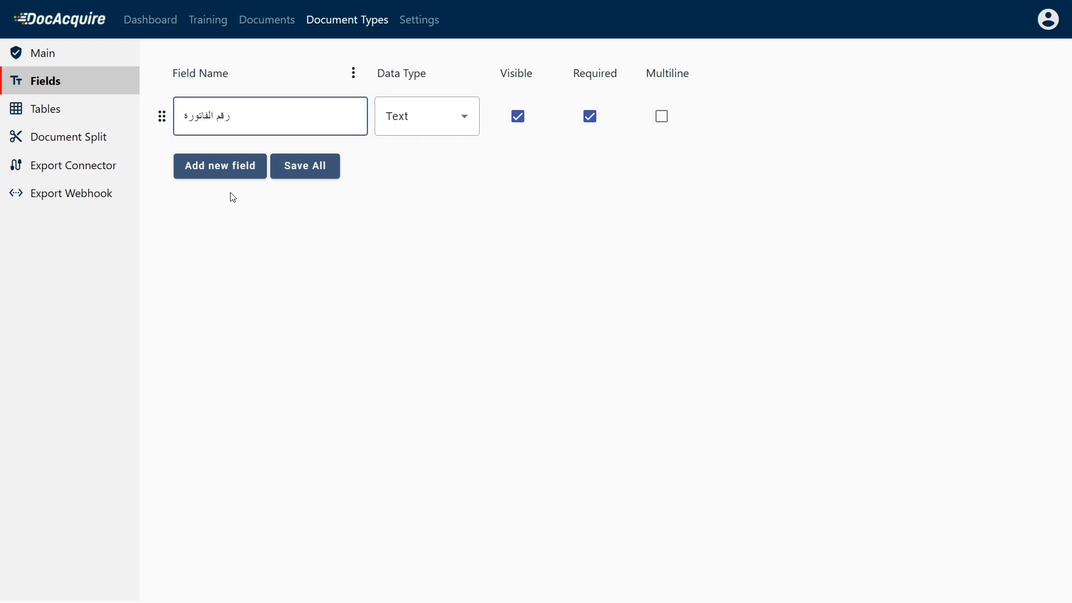
Step: Add a second text field named "اسم المرسل" to the document type
click(219, 172)
drag(221, 162, 182, 161)
key(BackSpace)
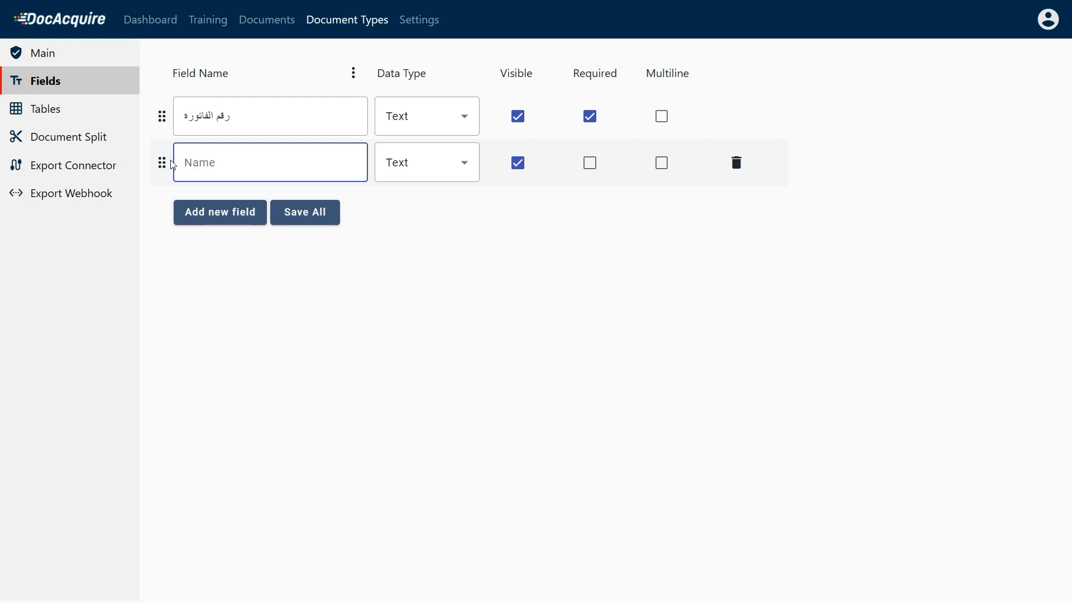
text(اسم المرسل)
Step: Add a third text field named "تم إرسال الفاتورة إلى" to the document type
click(246, 211)
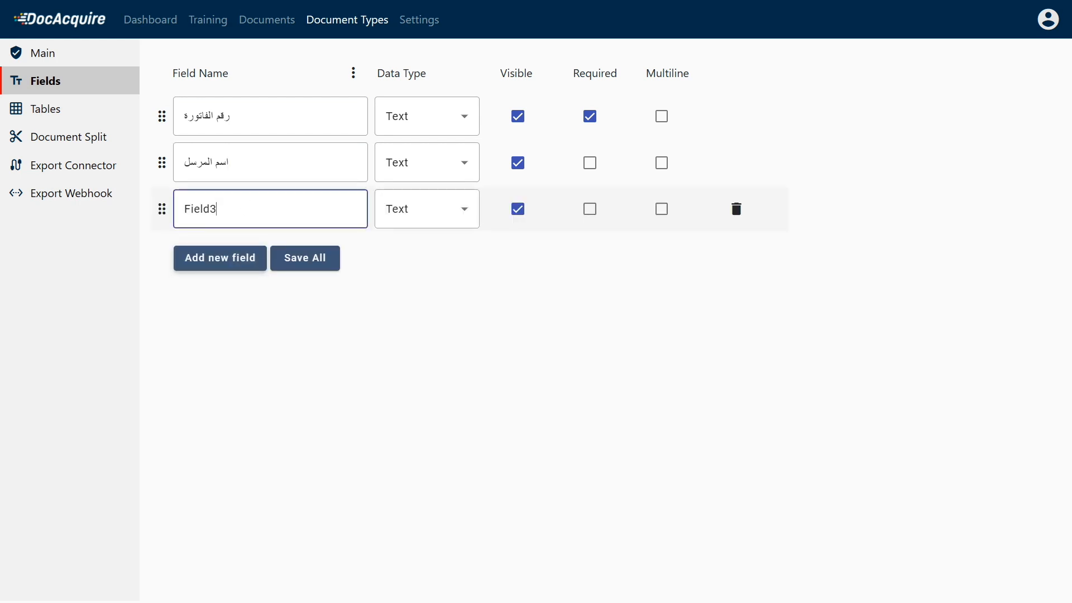
double_click(201, 208)
key(BackSpace)
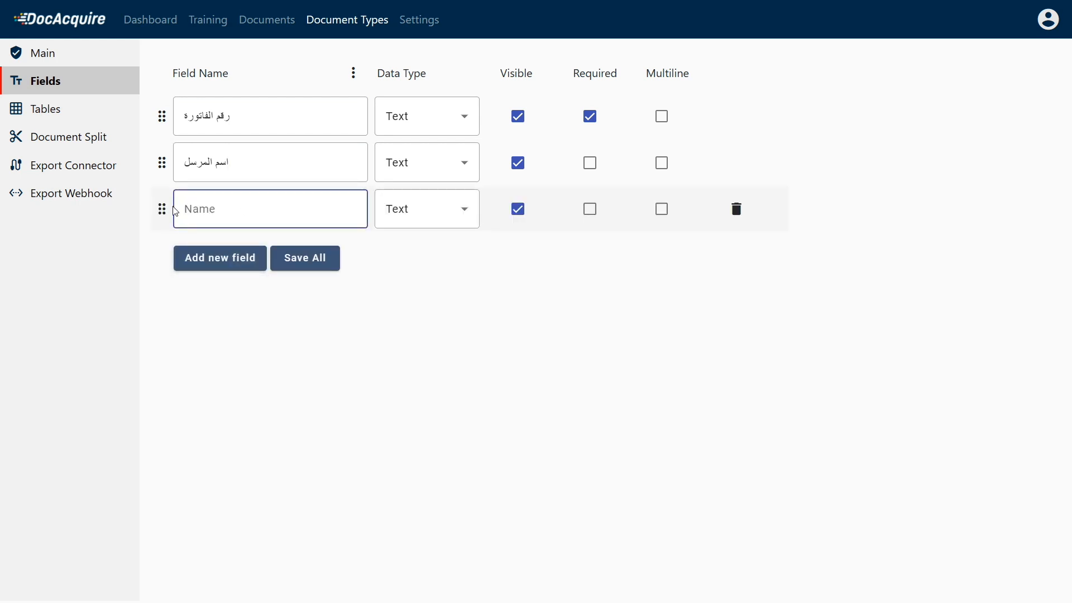
text(تم إرسال الفاتورة إلى)
Step: Add a fourth text field named "مجموع صافي" to the document type
click(242, 258)
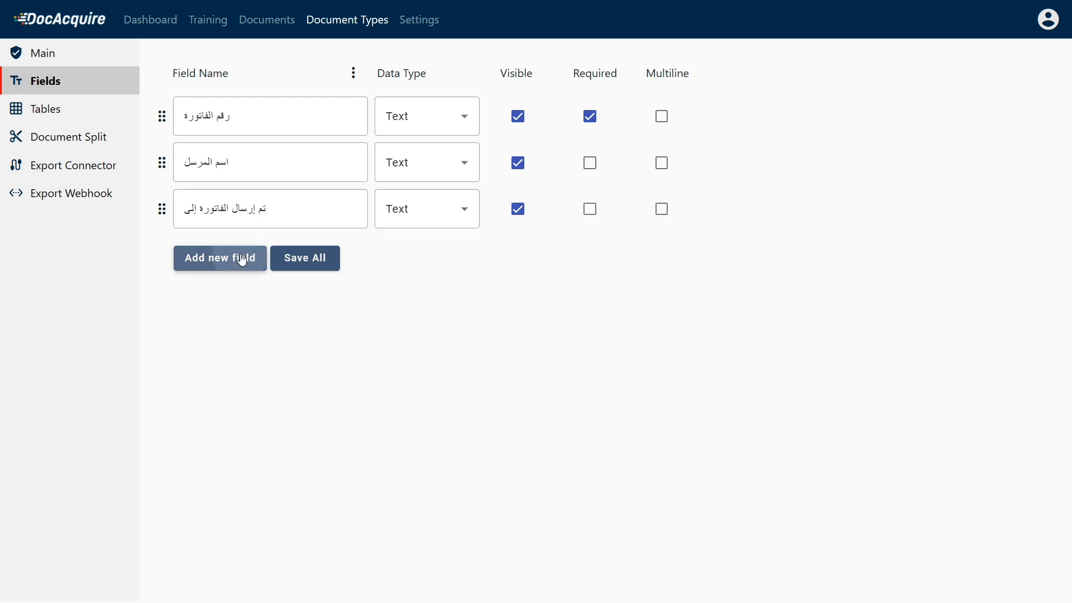
drag(243, 254, 184, 261)
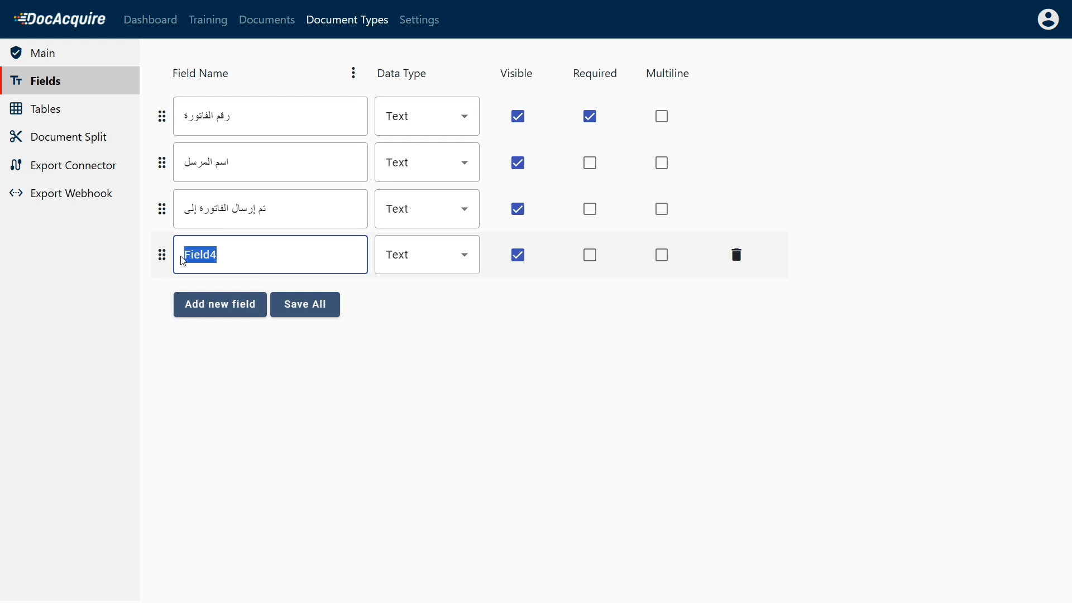
key(BackSpace)
text(مجموع صافي)
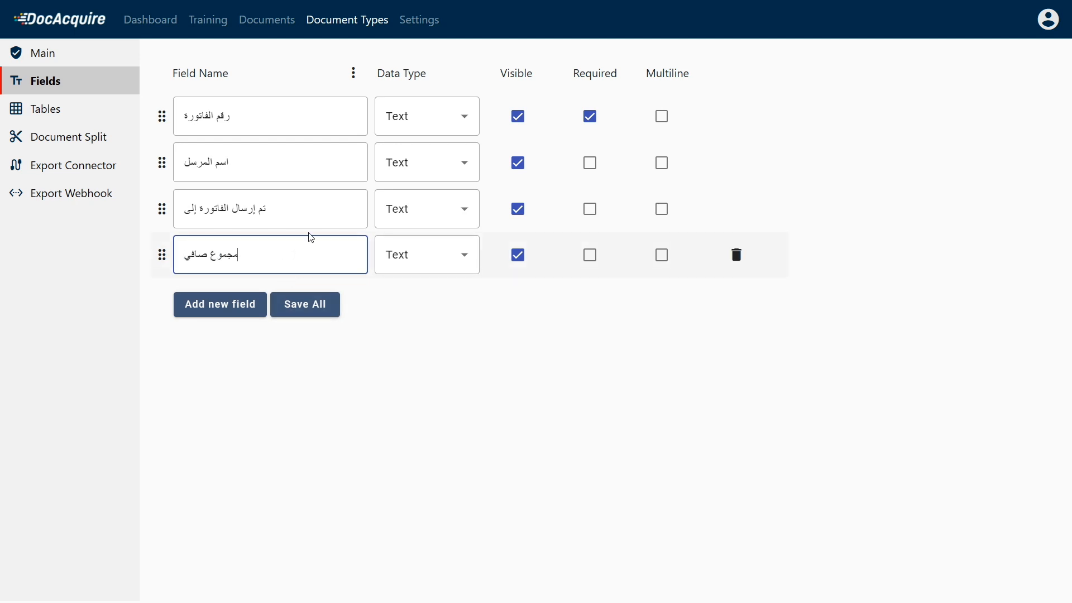
Step: Show the field instructions and give the "مجموع صافي" field the instruction "ما هو المجموع الصافي؟"
click(354, 73)
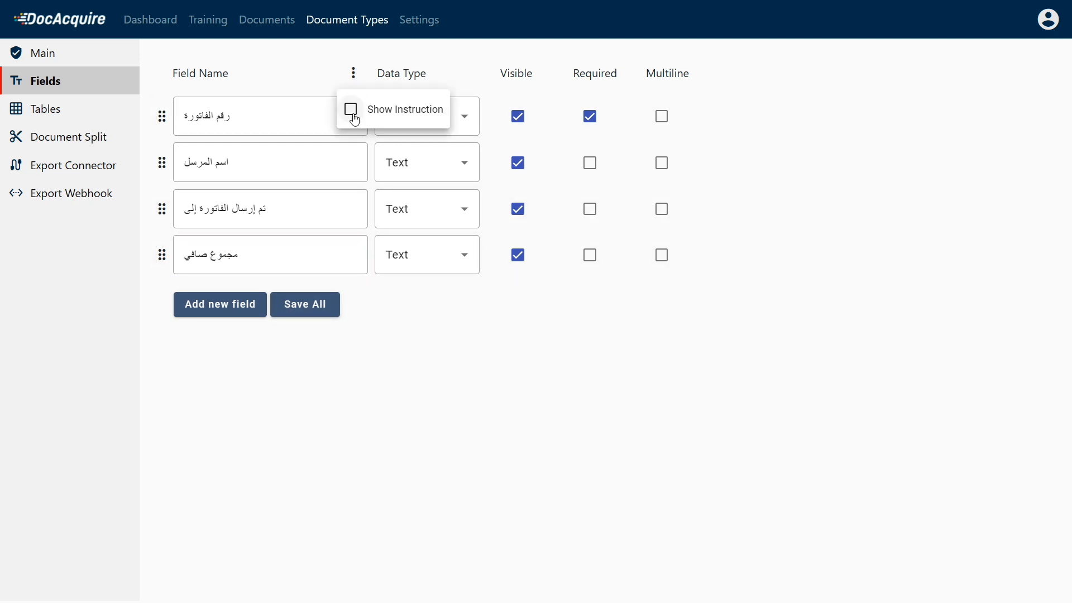
click(355, 120)
click(406, 257)
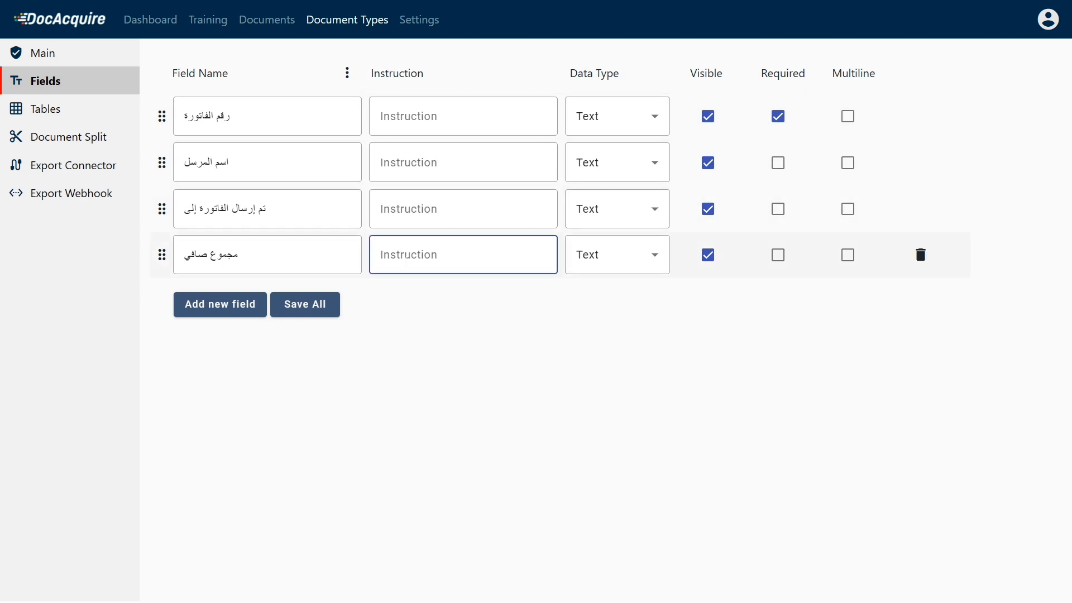
text(ما هو المجموع الصافي؟)
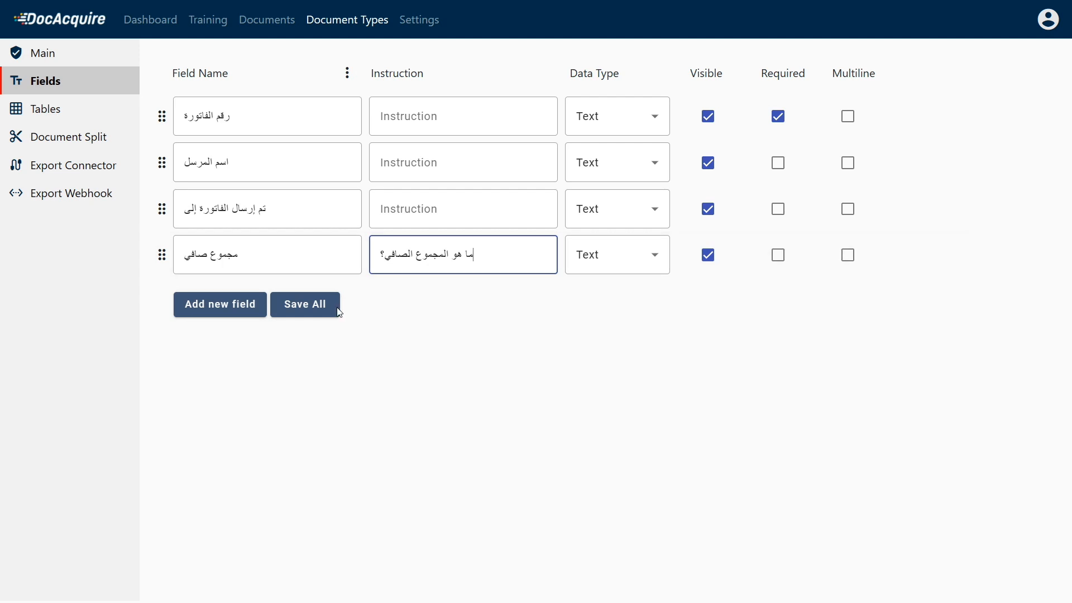
Step: Add a fifth text field named "هل هو صحيح تماما" to the document type
click(226, 306)
drag(219, 301, 180, 304)
key(BackSpace)
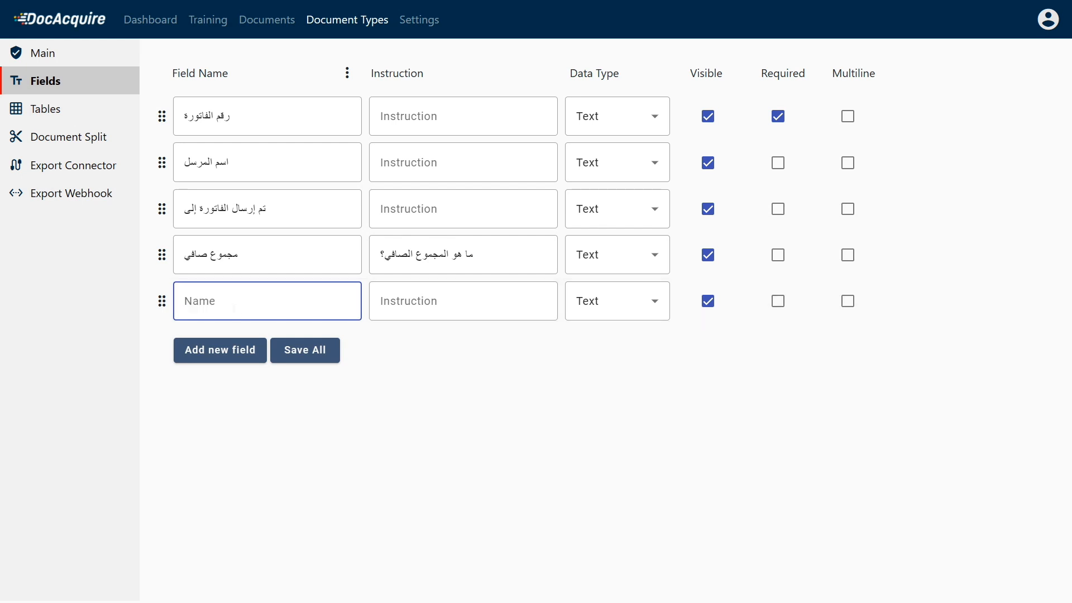
text(هل هو صحيح تماما)
Step: Give the field "هل هو صحيح تماما" the instruction "إذا كان مجموع بنود السطر والرسوم يساوي إرجاع نعم، وإلا فلا" and save all fields
click(386, 295)
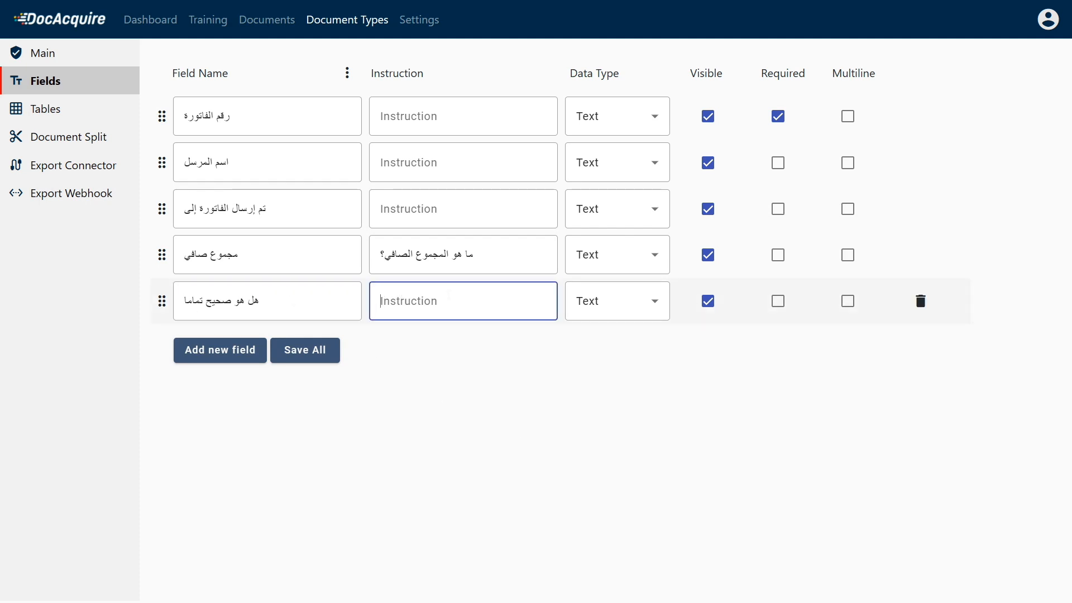
text(إذا كان مجموع بنود السطر والرسوم يساوي)
drag(546, 301, 376, 306)
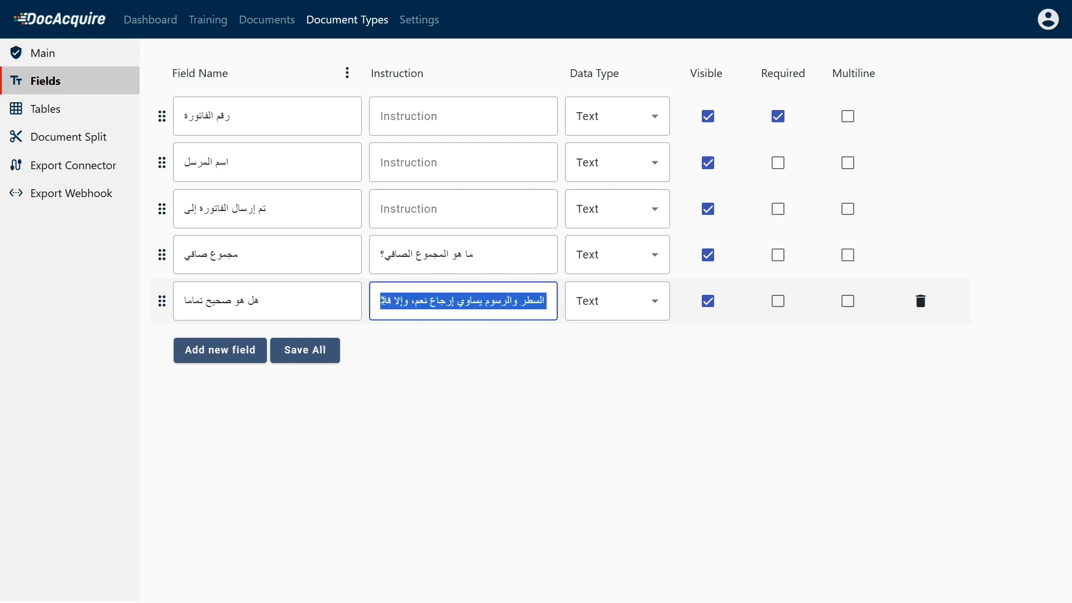
click(387, 302)
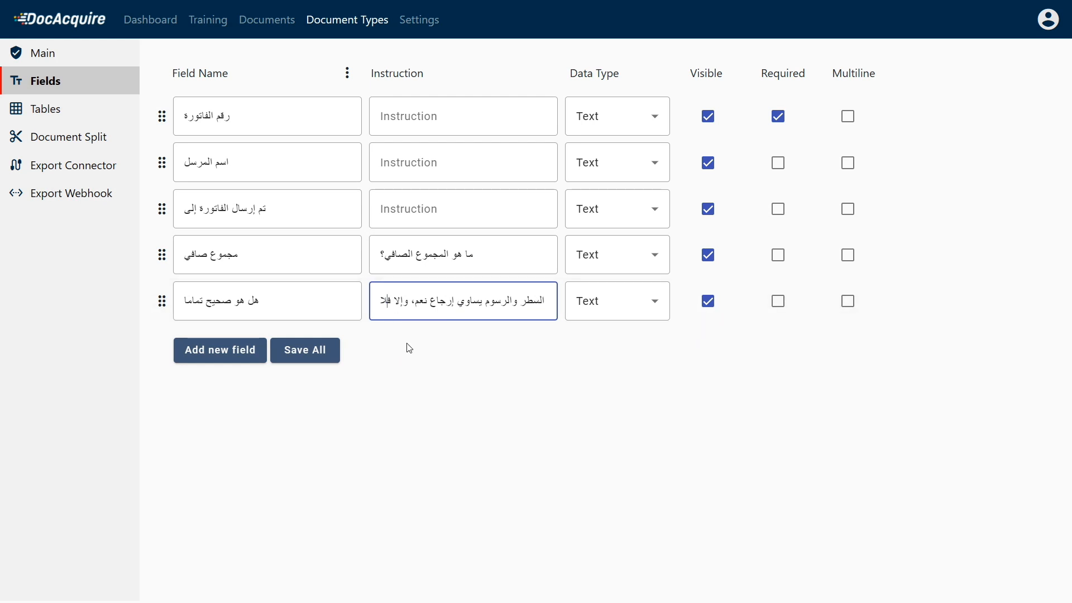
click(329, 350)
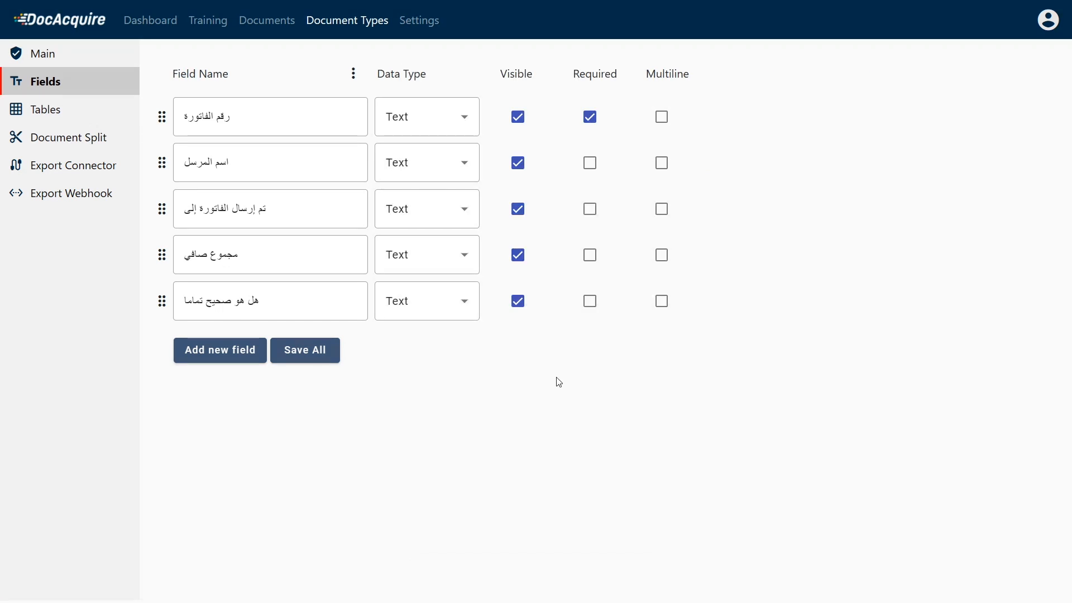
Step: Import the documents ar-inv 2.jpg, ar-inv 3.jpg, ar-inv 4.jpg, ar-inv 5.jpg and ar-inv 7.jpg for processing
click(276, 17)
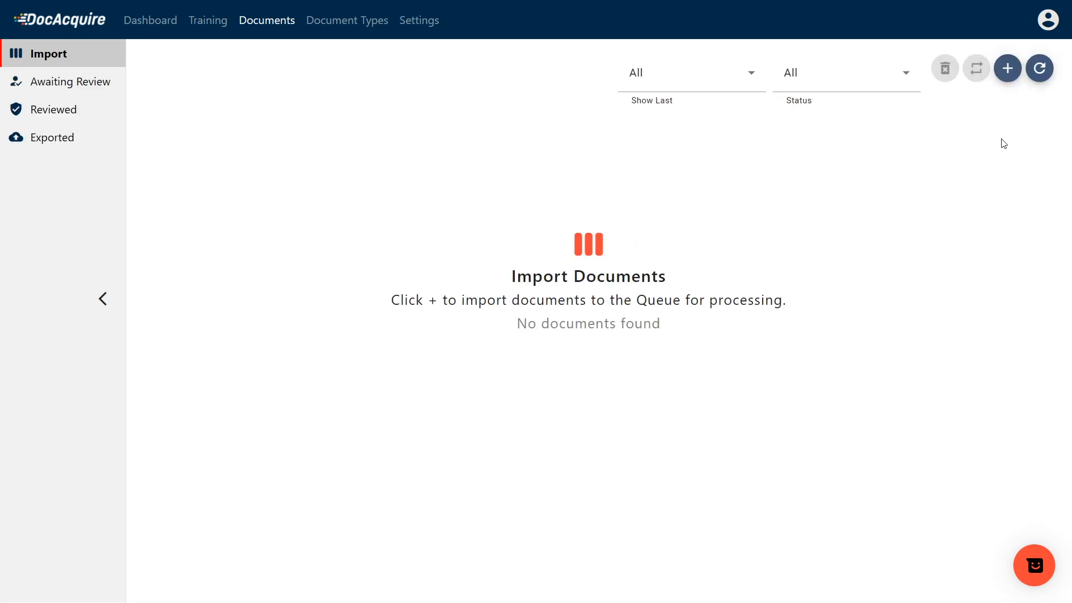
click(1015, 71)
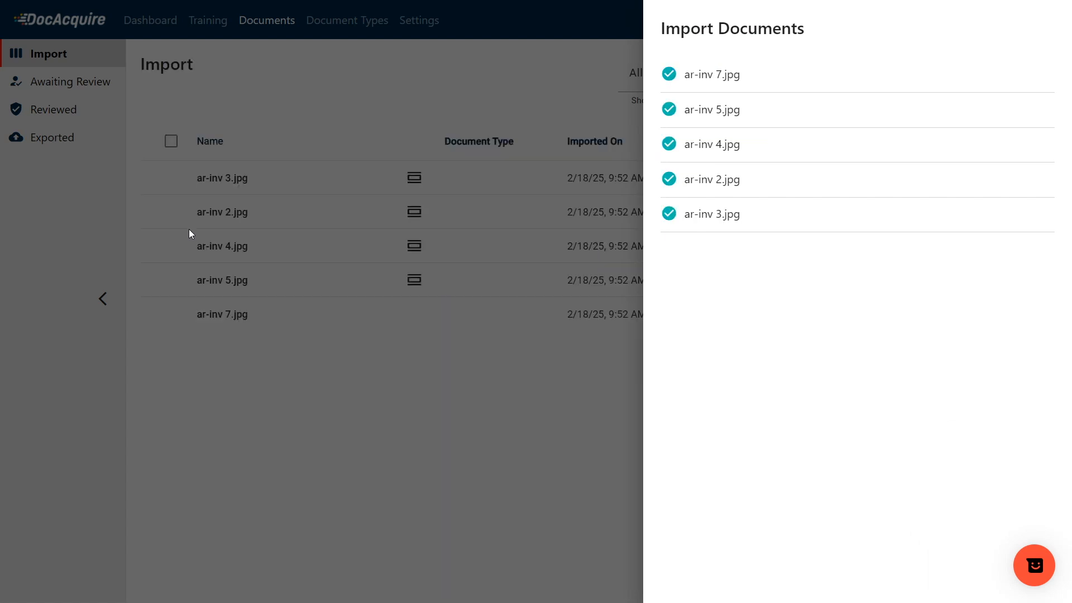
click(189, 230)
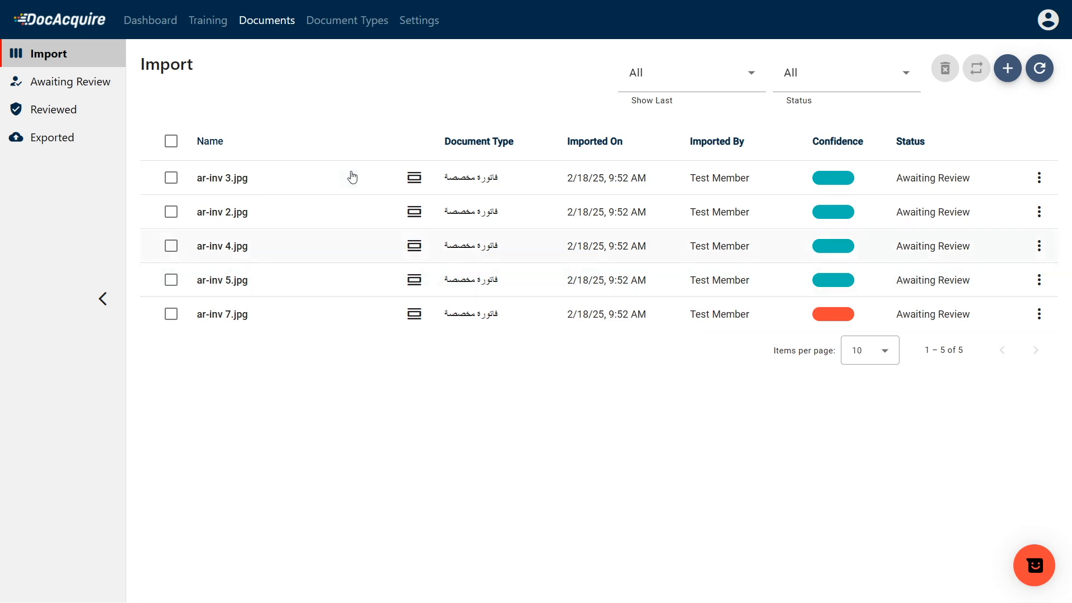
Step: Open ar-inv 3.jpg from the documents awaiting review and check each extracted field against the invoice image
click(84, 89)
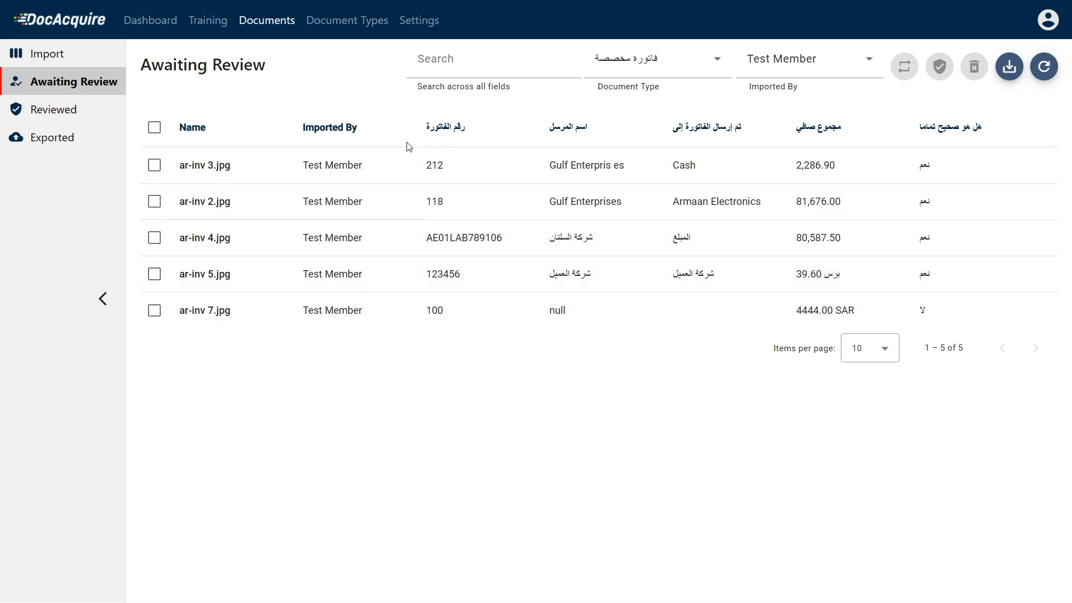
click(398, 165)
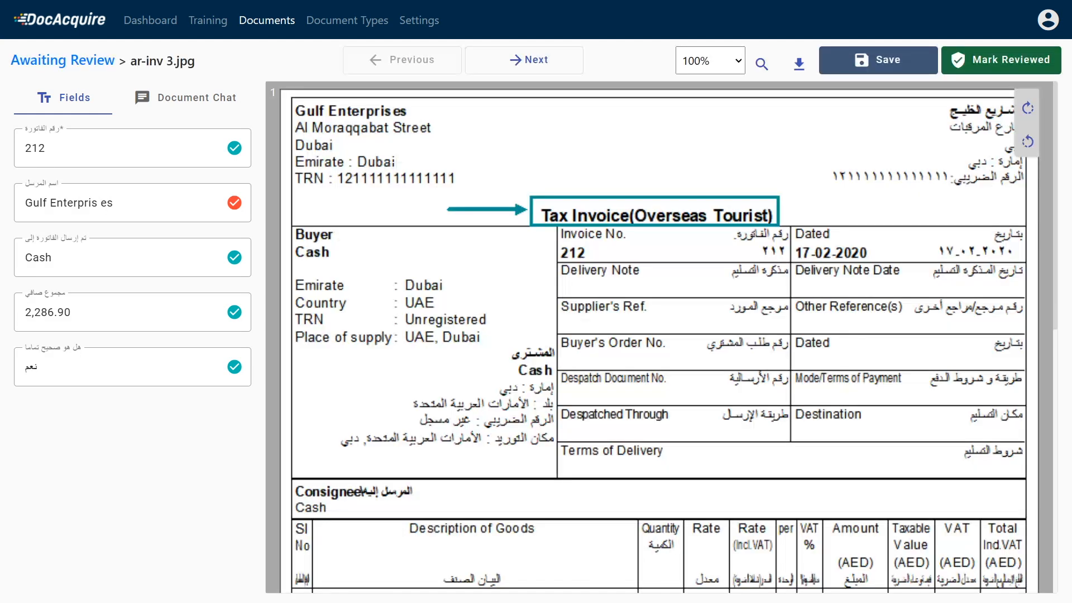
click(175, 152)
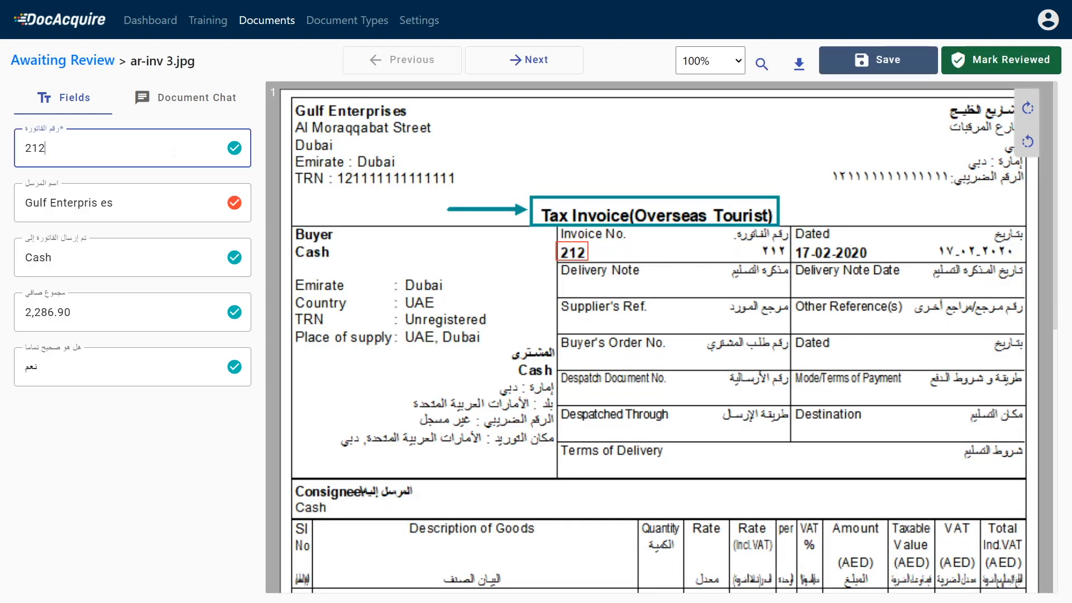
key(Tab)
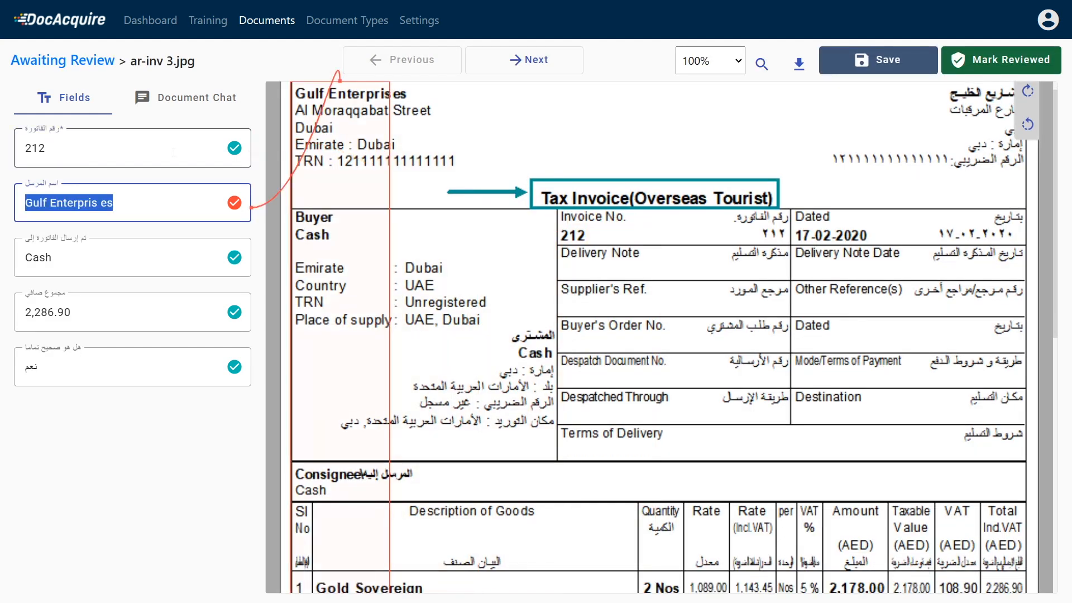
key(Tab)
key(Tab)
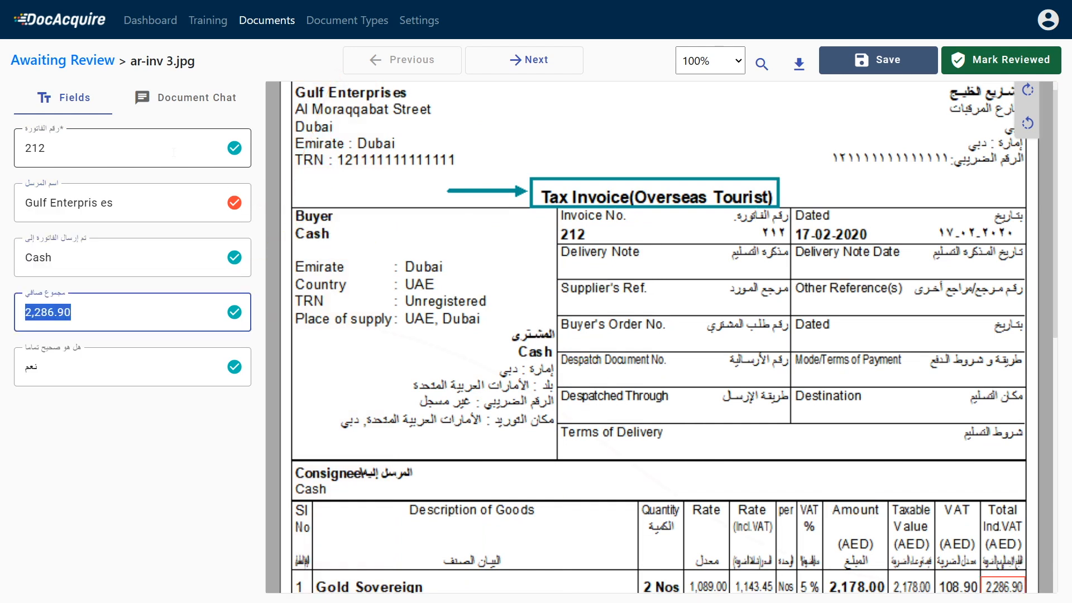
key(Tab)
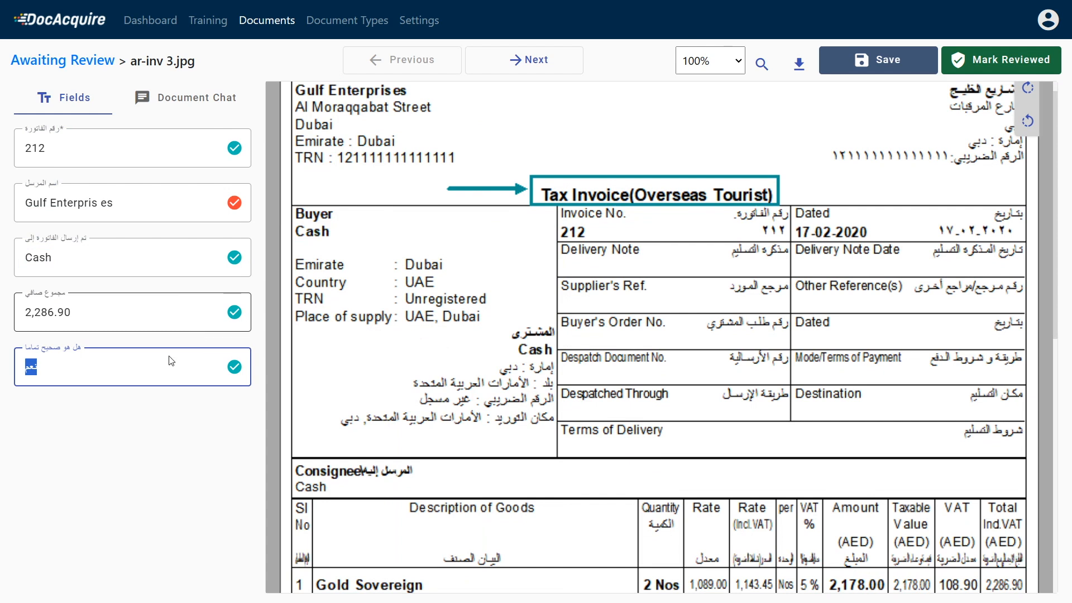
click(139, 370)
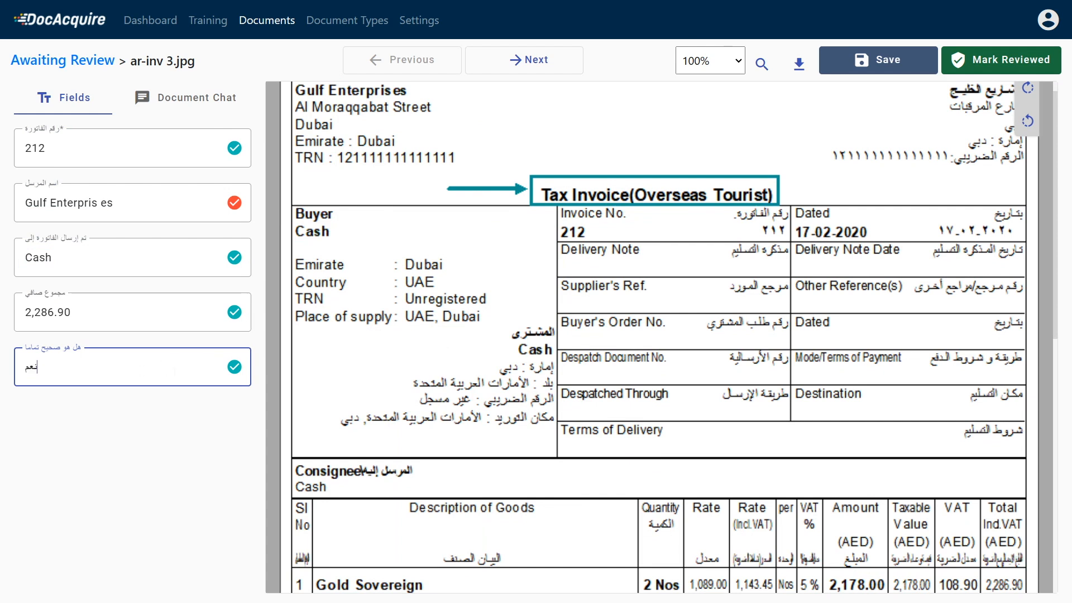
Step: Go to the next document, ar-inv 2.jpg, and check its invoice number, sender, recipient and net total against the invoice image
click(498, 63)
click(201, 146)
key(Tab)
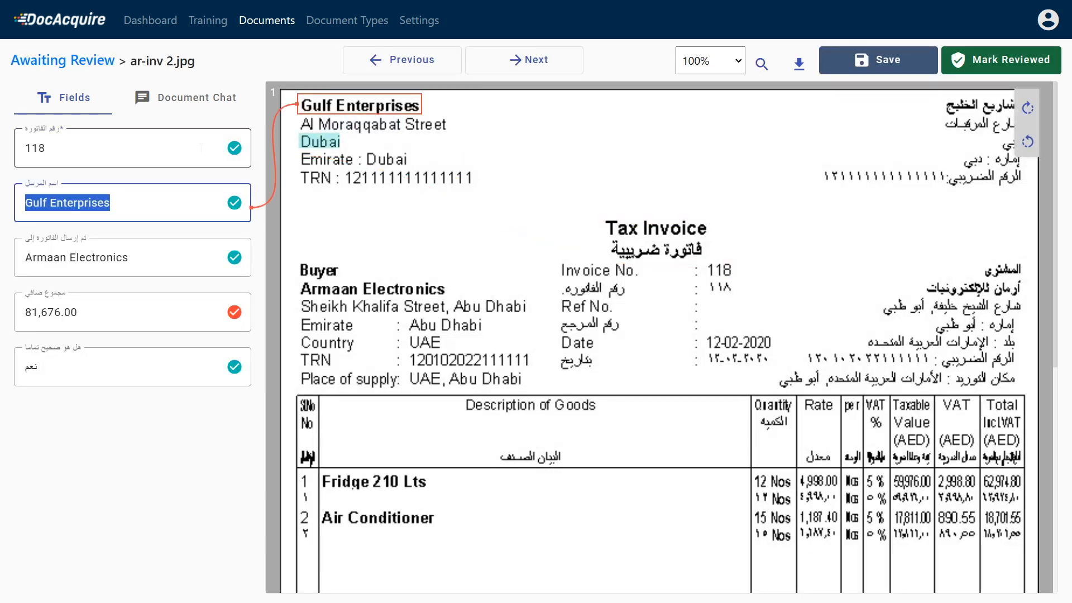
key(Tab)
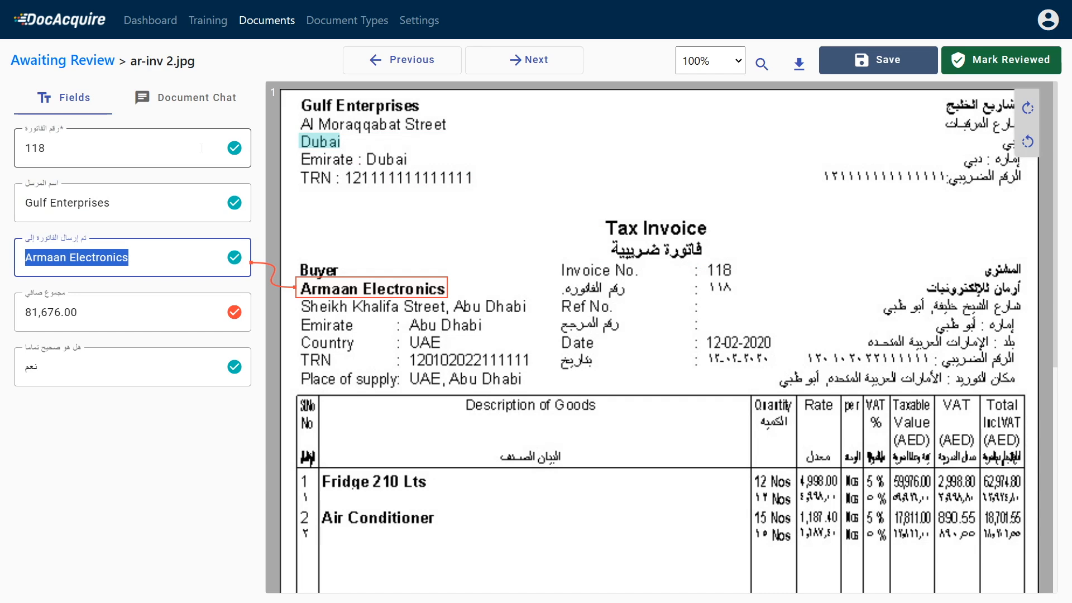
key(Tab)
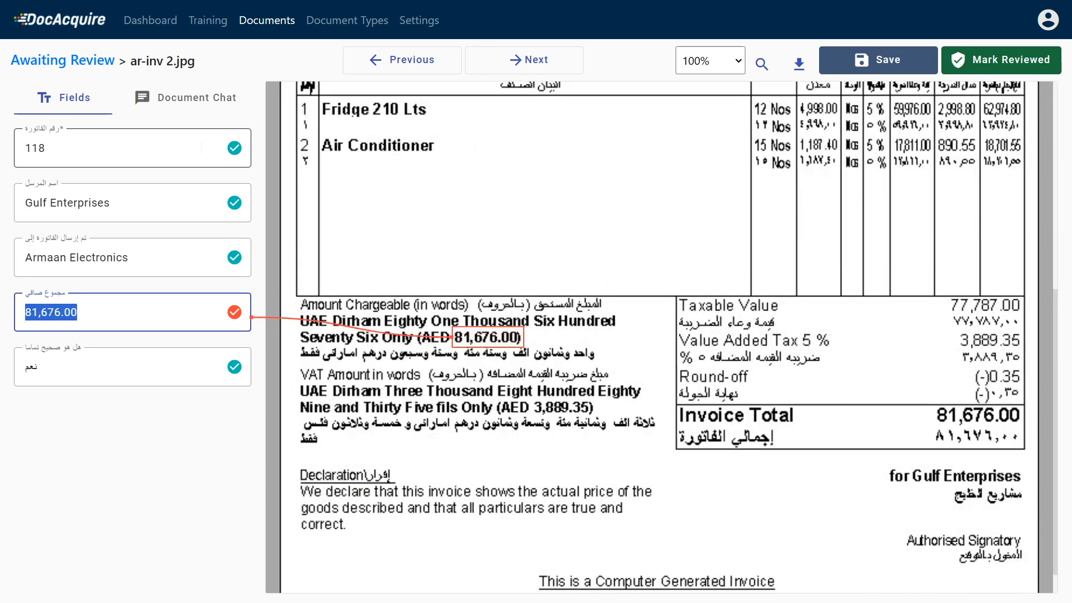
Step: Check the "هل هو صحيح تماما" field of ar-inv 2.jpg, and compare the fields of ar-inv 4.jpg through the net total with its image
key(Tab)
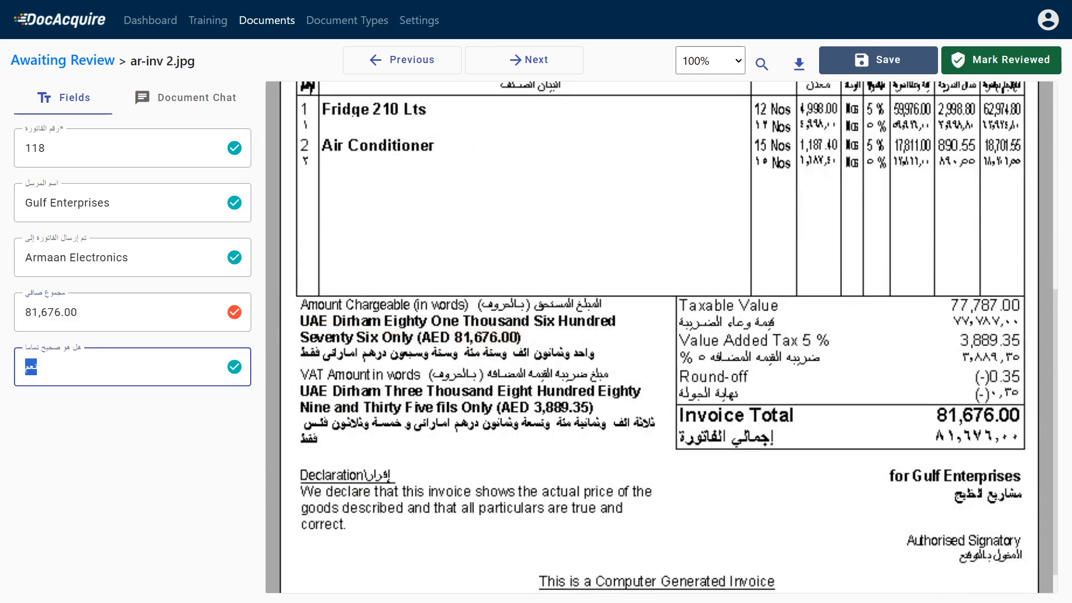
click(506, 66)
click(189, 152)
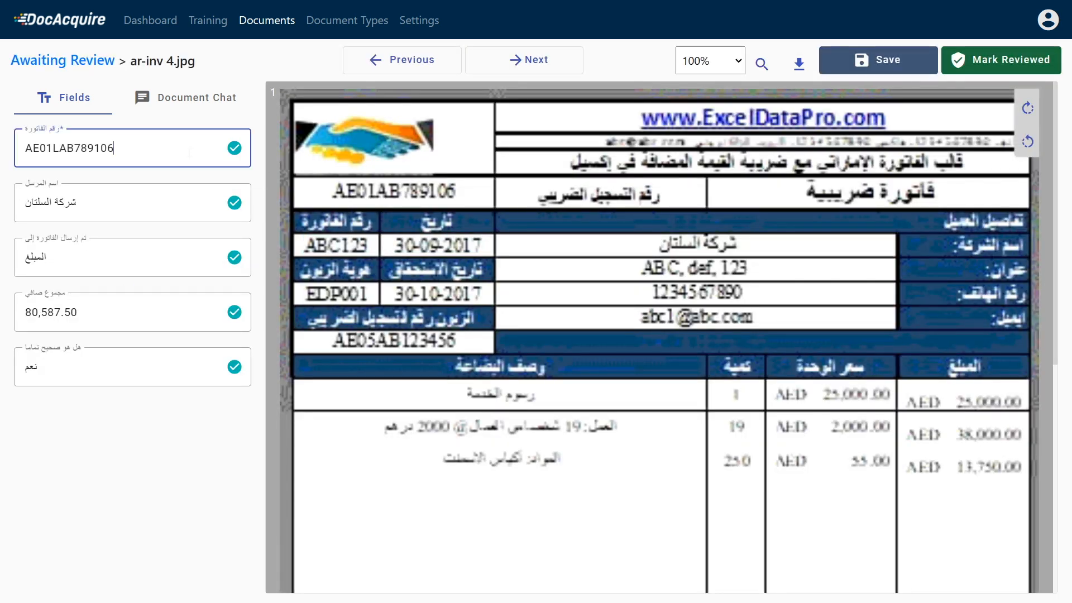
key(Tab)
key(Tab)
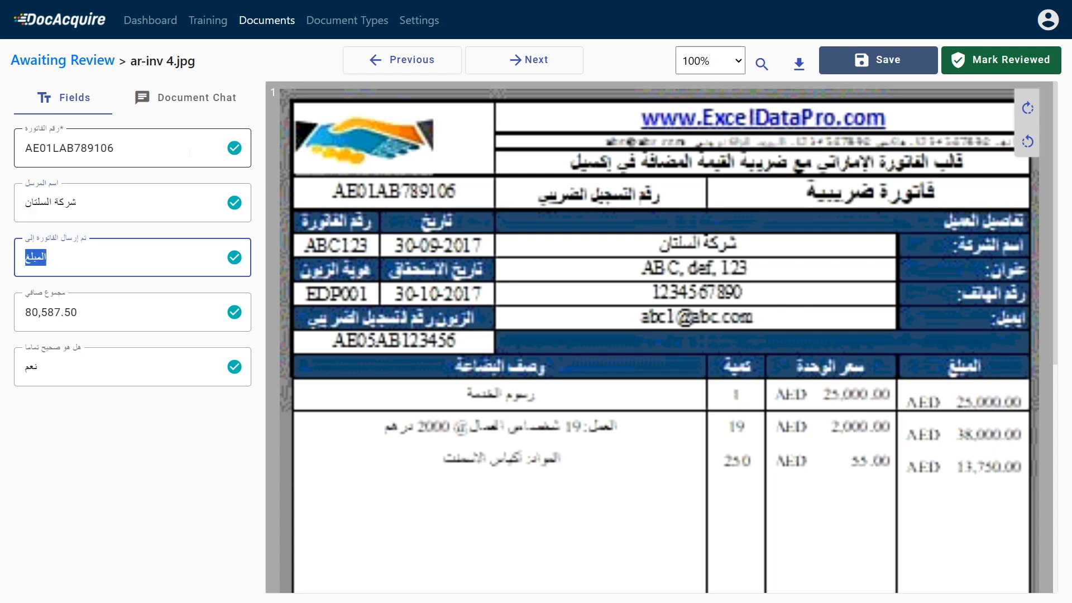
key(Tab)
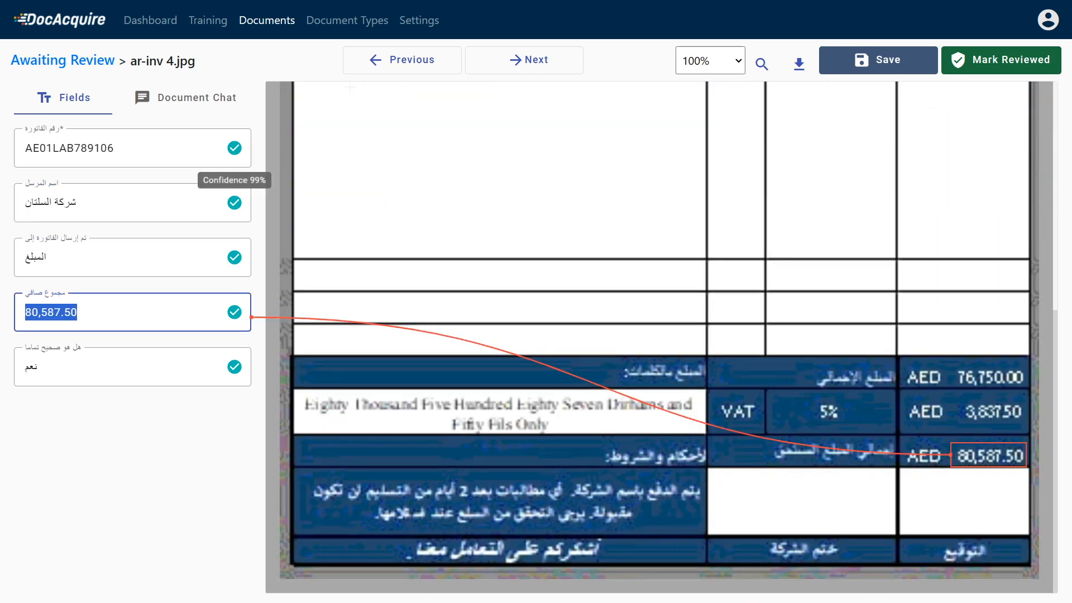
Step: Check the invoice number, sender, recipient and net total of ar-inv 5.jpg against its image, and return to the documents awaiting review
click(518, 61)
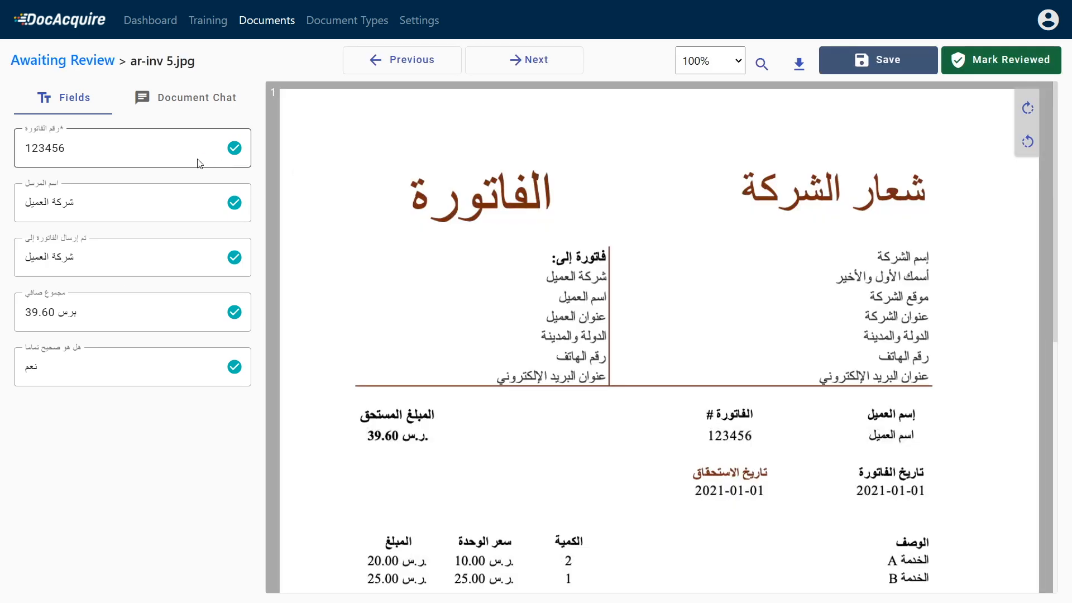
click(199, 162)
key(Tab)
key(Tab)
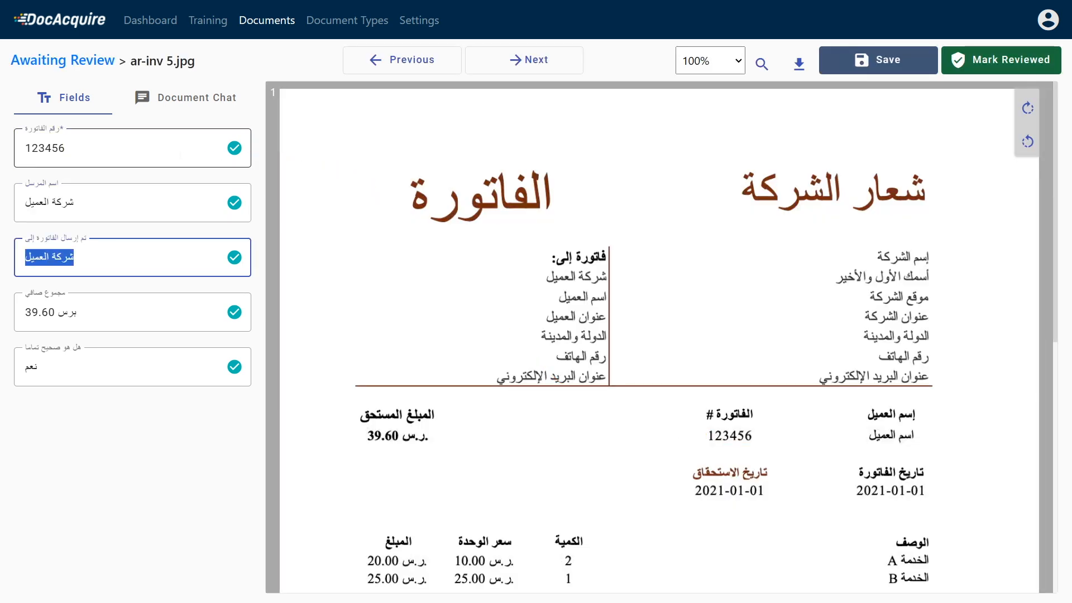
key(Tab)
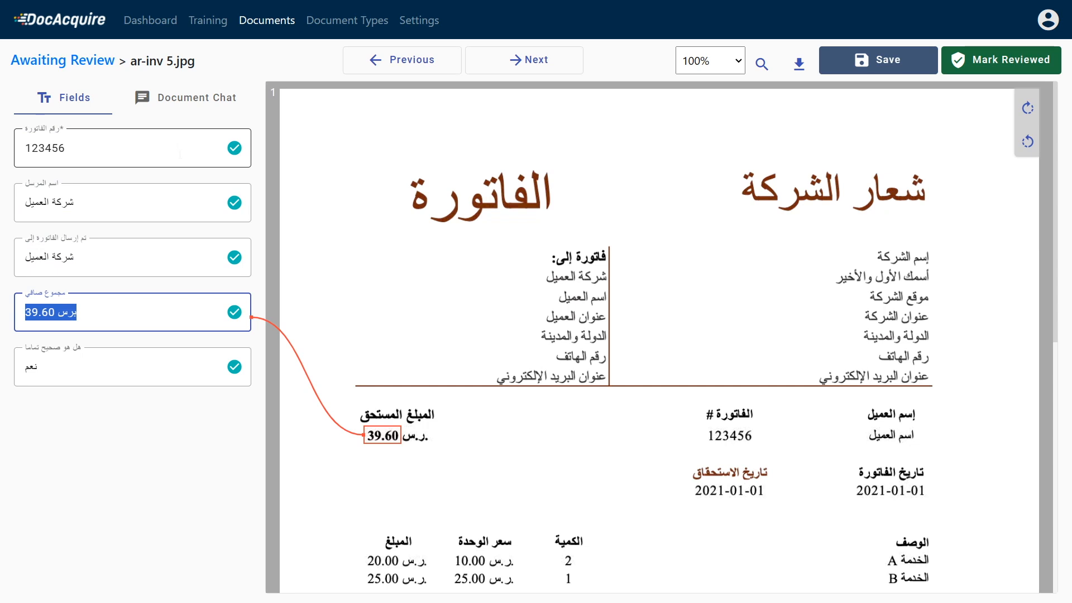
click(89, 63)
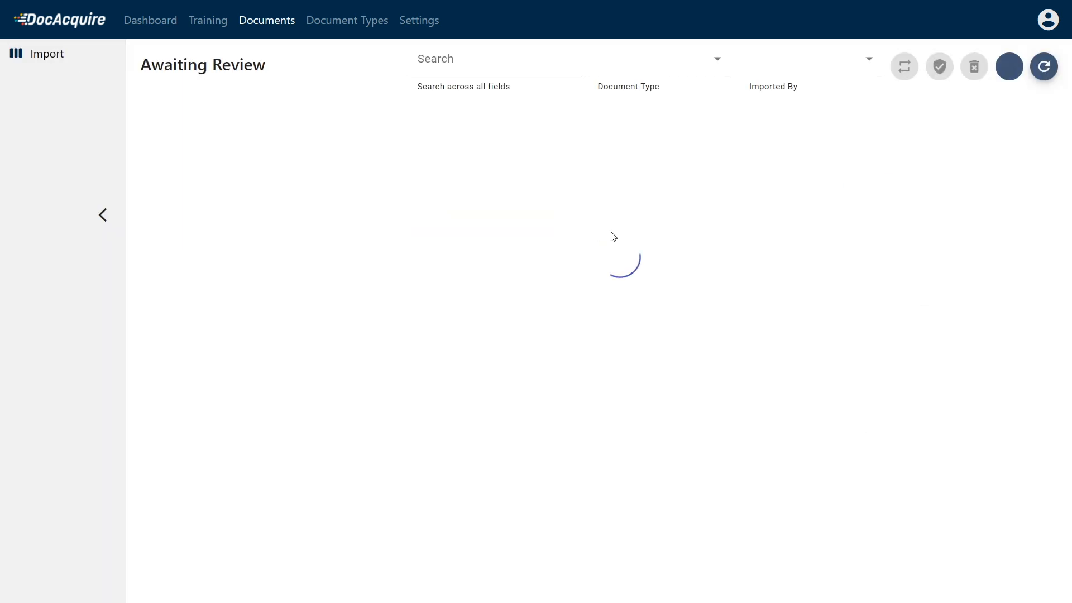